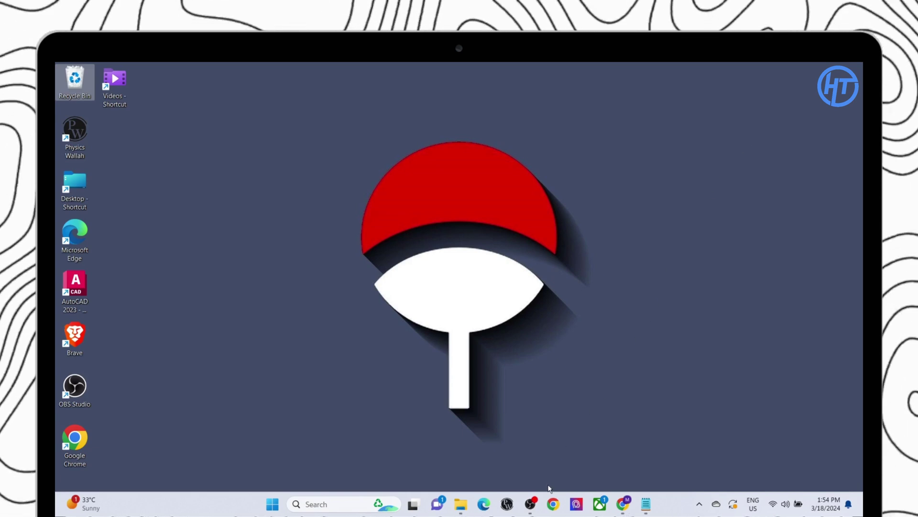
# Open Chrome with a profile, maximize it, and search the web for 'MS LCID'.
pyautogui.click(553, 504)
pyautogui.click(318, 251)
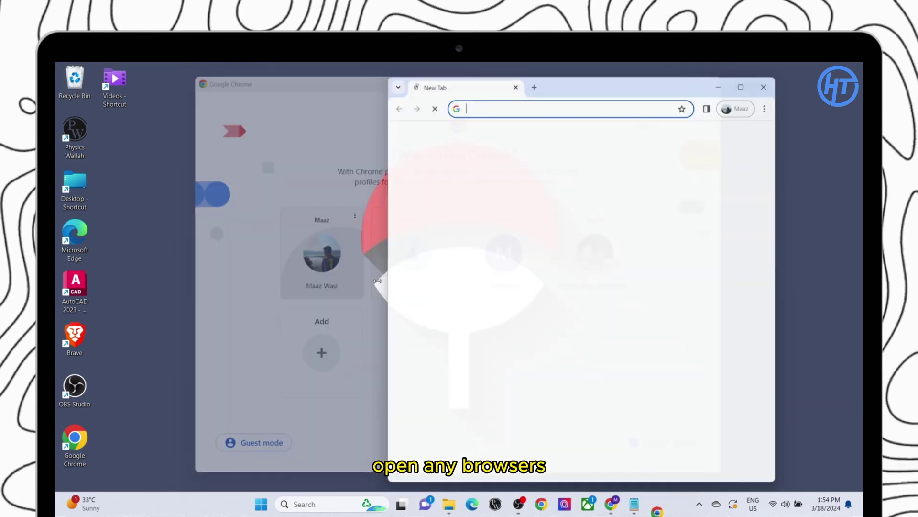
pyautogui.click(751, 77)
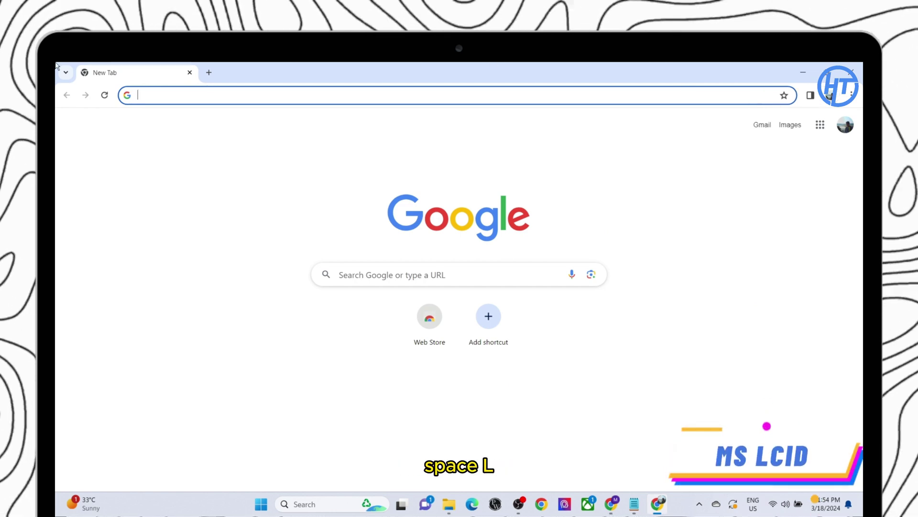
pyautogui.write('MS L')
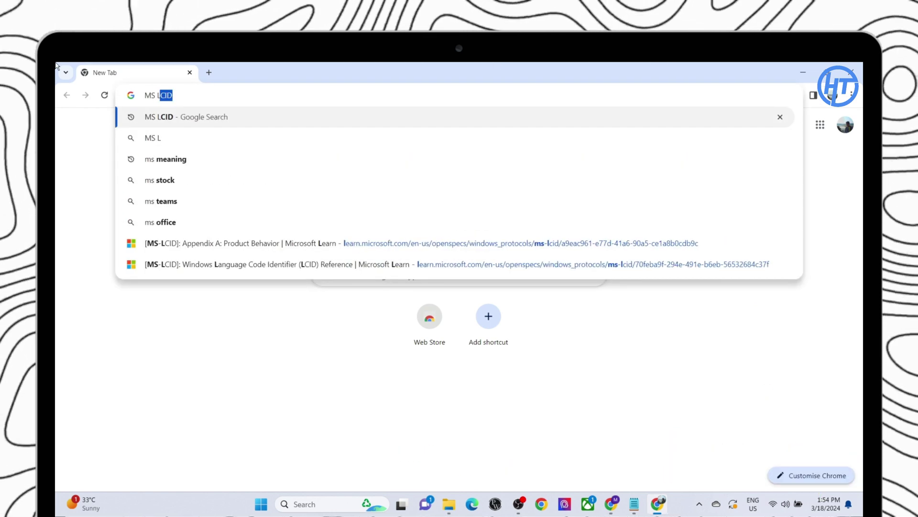
pyautogui.write('CID')
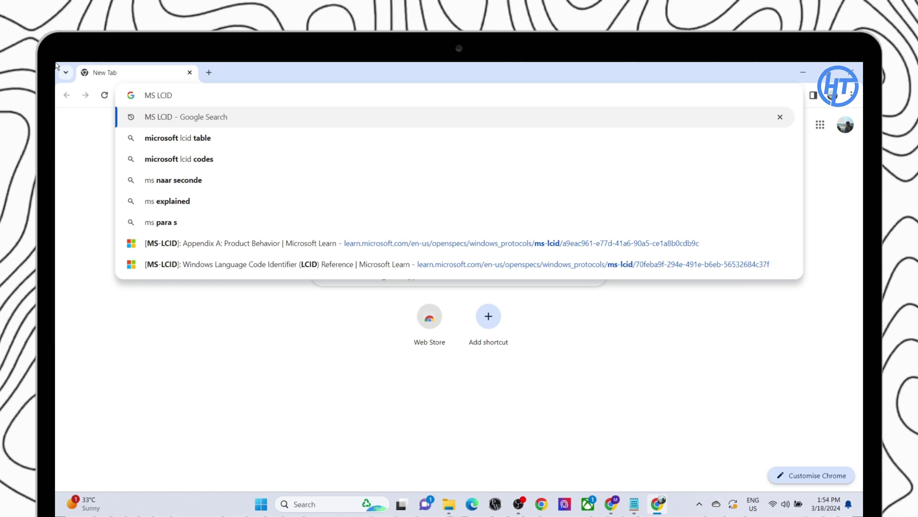
pyautogui.press('Return')
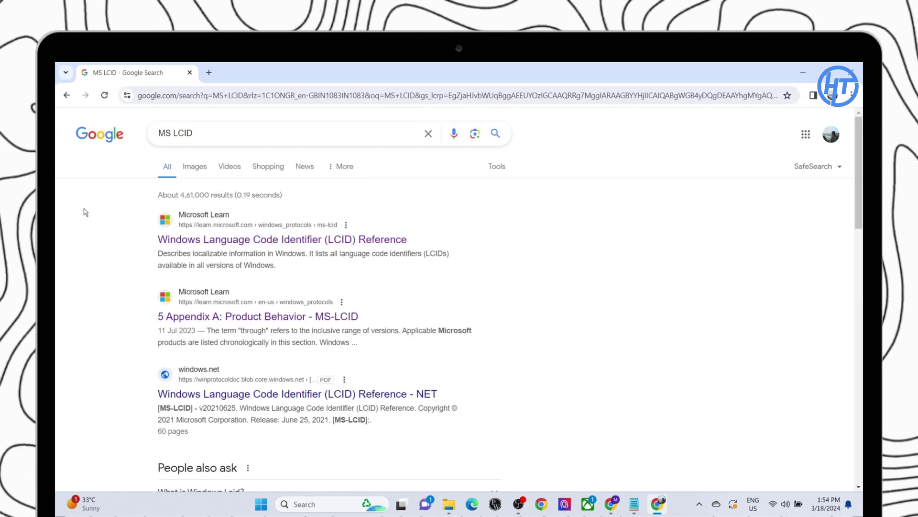
# Open the LCID Reference result and go to its '5 Appendix A: Product Behavior' page.
pyautogui.click(170, 239)
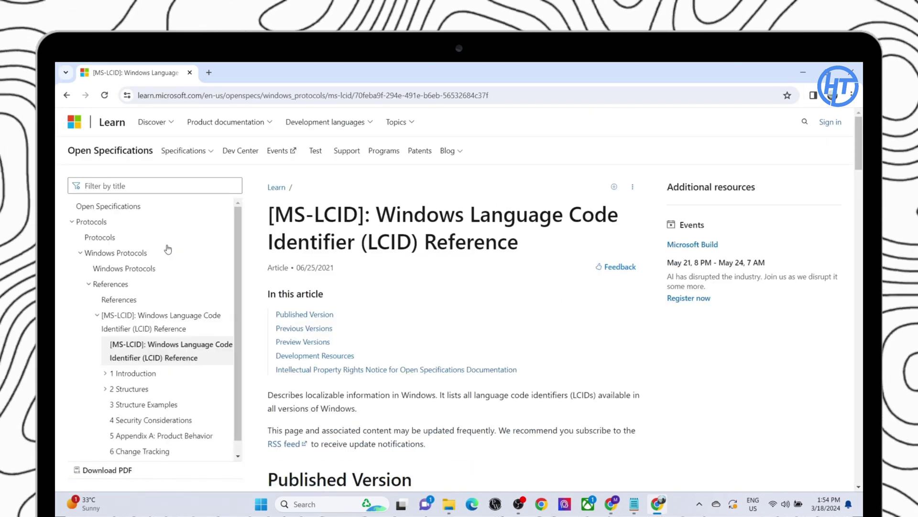
pyautogui.scroll(-1, 167, 250)
pyautogui.scroll(-2, 167, 309)
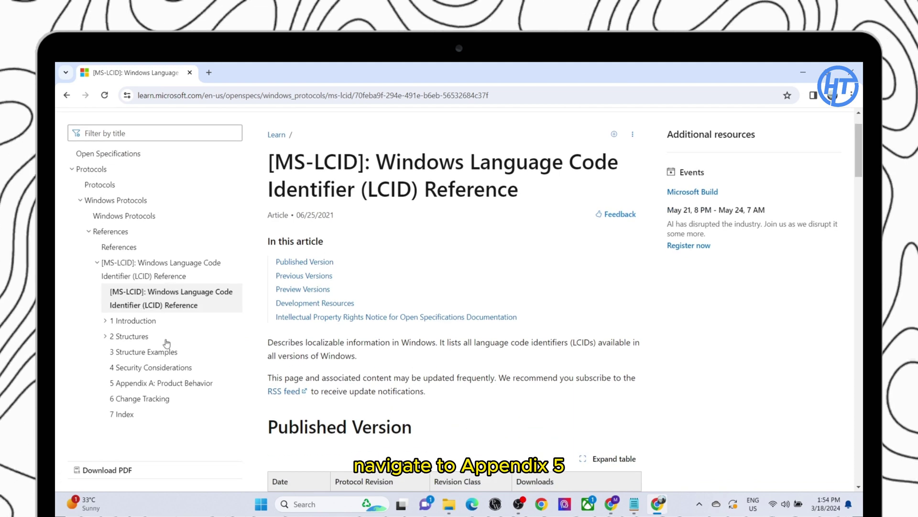
pyautogui.click(115, 386)
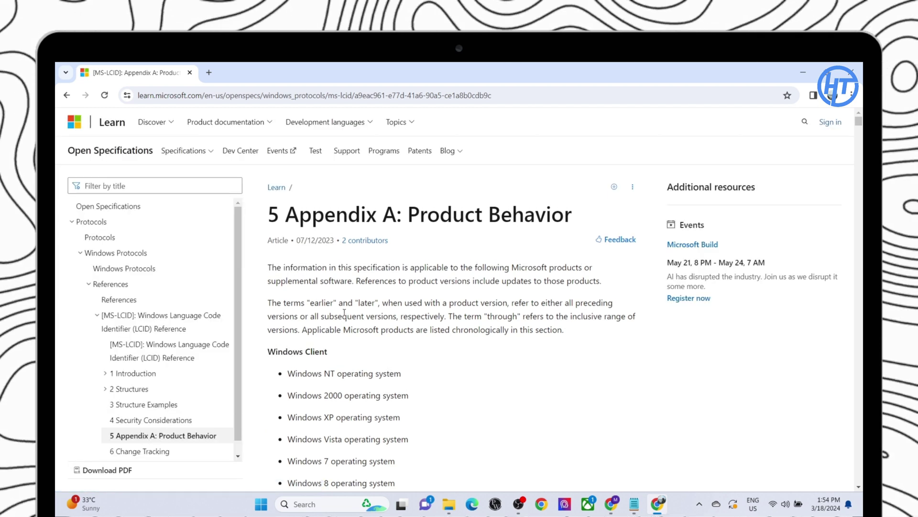
pyautogui.scroll(-1, 333, 340)
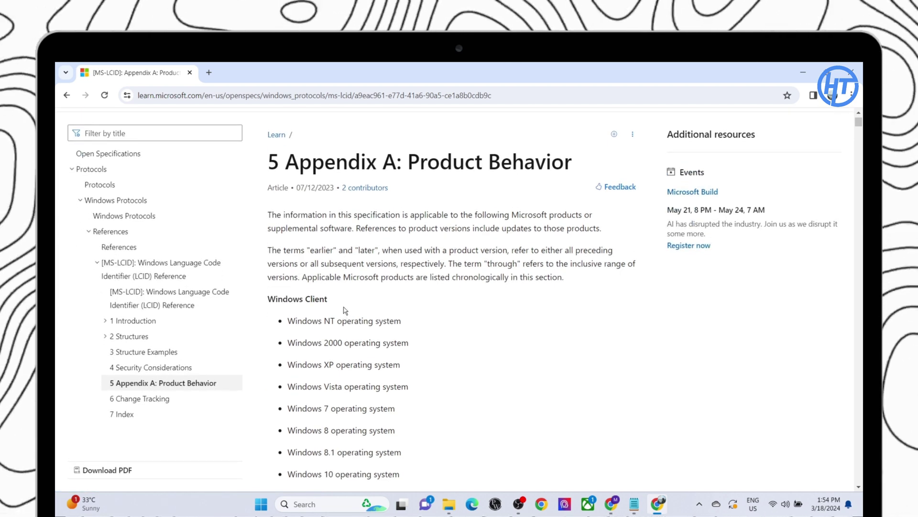
# Find English (India) on the page and copy its code 0x4009.
pyautogui.hotkey('ctrl', 'f')
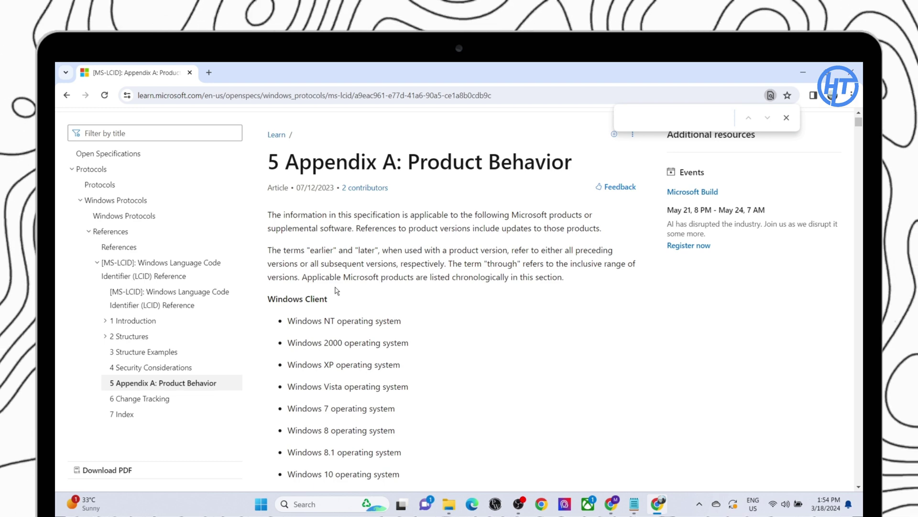
pyautogui.write('E')
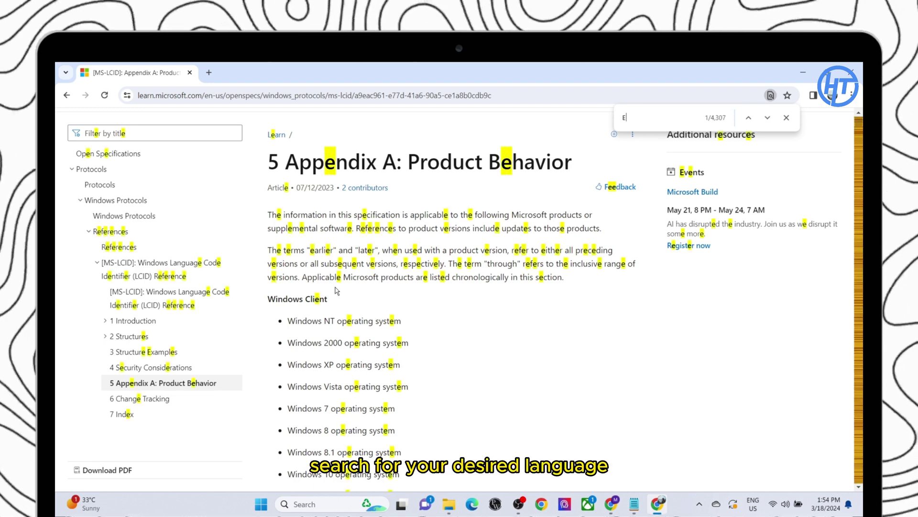
pyautogui.write('nglis')
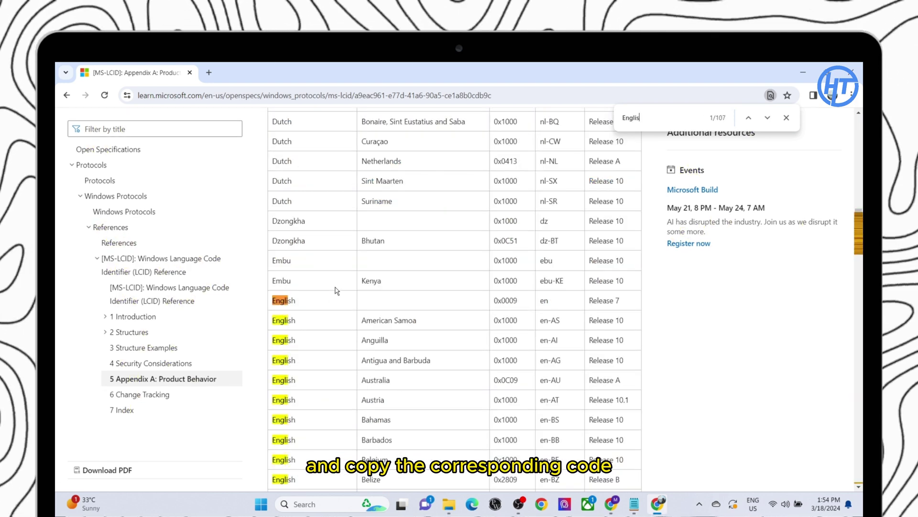
pyautogui.write('h')
pyautogui.scroll(-5, 388, 301)
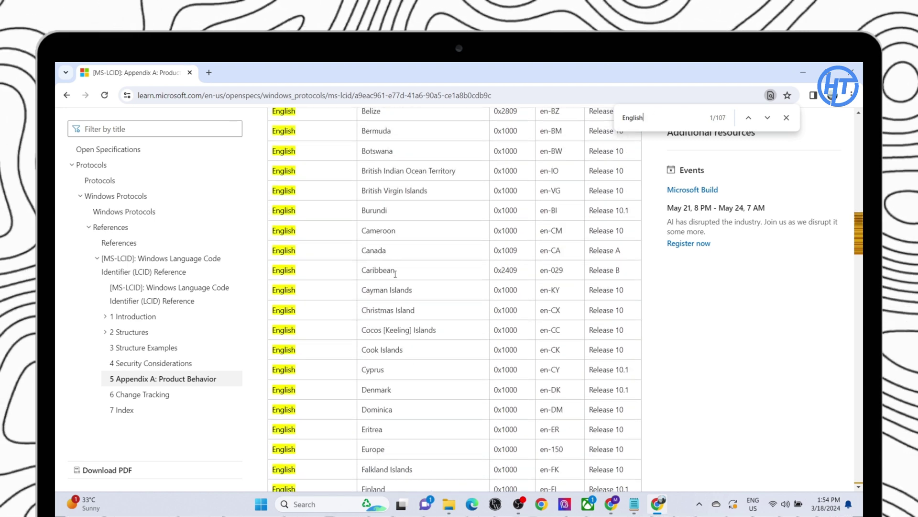
pyautogui.scroll(-5, 395, 273)
pyautogui.scroll(-5, 387, 287)
pyautogui.scroll(-3, 383, 294)
pyautogui.scroll(-2, 382, 294)
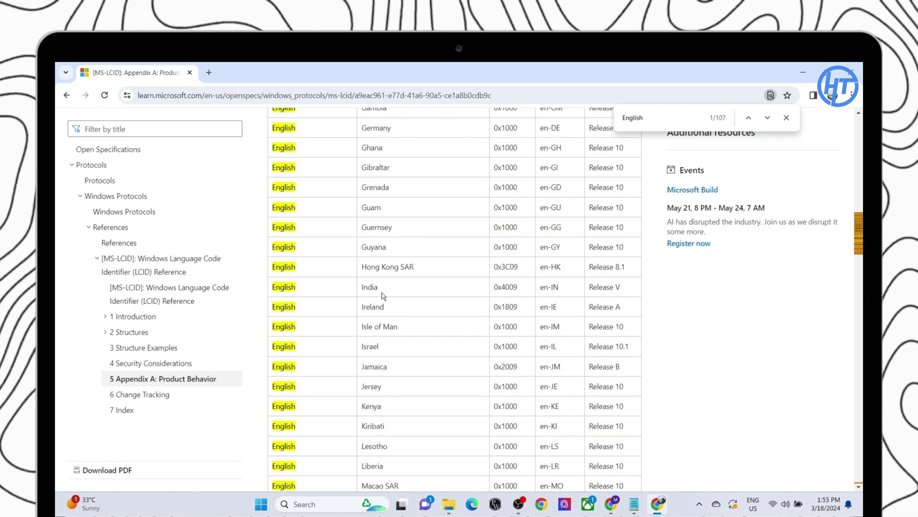
pyautogui.rightClick(505, 286)
pyautogui.click(527, 300)
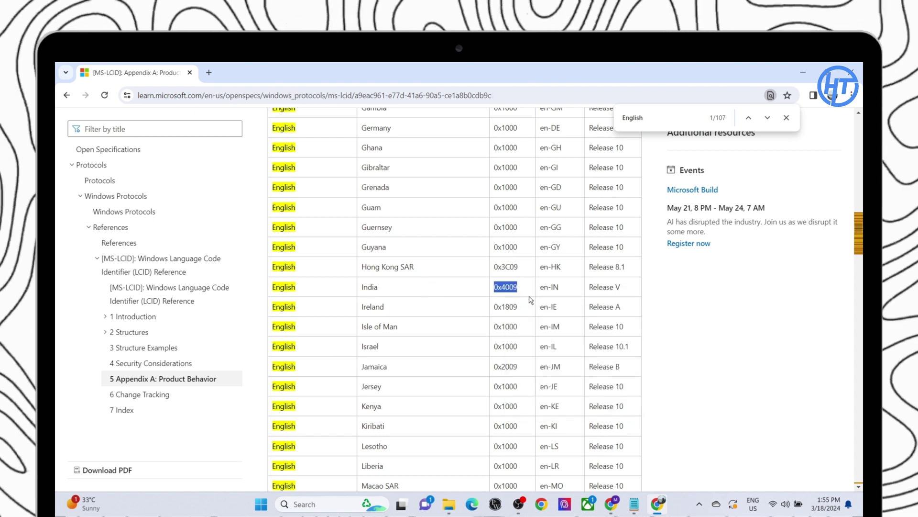
# Paste 0x4009 into the notes, close the find bar, and show the desktop.
pyautogui.click(634, 503)
pyautogui.rightClick(492, 354)
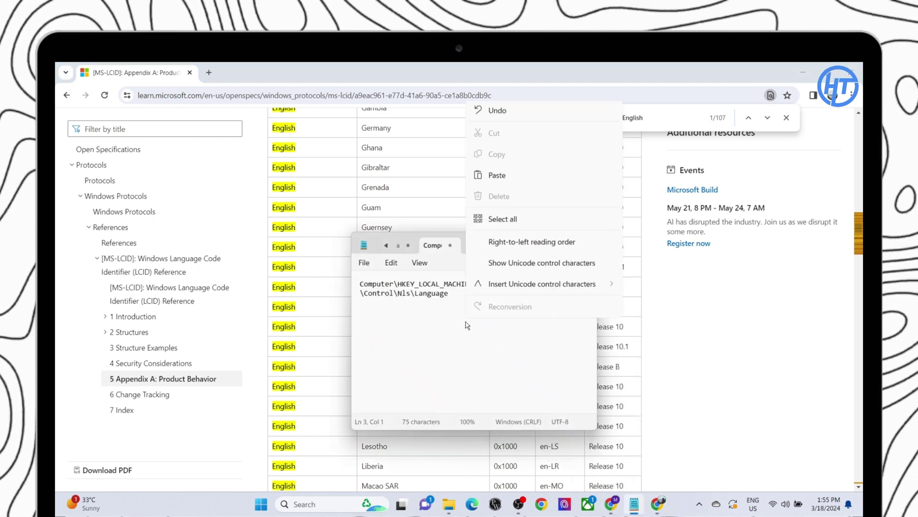
pyautogui.click(503, 179)
pyautogui.click(634, 503)
pyautogui.press('Escape')
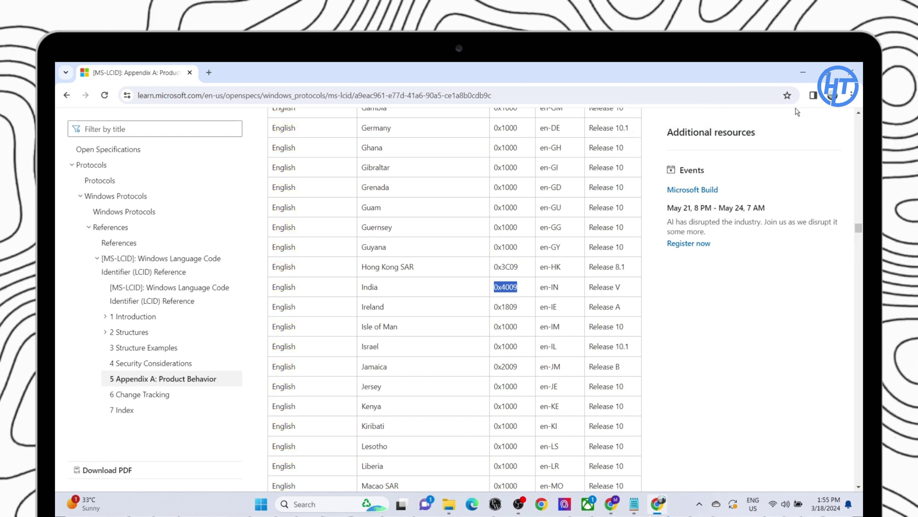
pyautogui.press('super+d')
# Search Windows for 'reg' and launch Registry Editor.
pyautogui.click(347, 504)
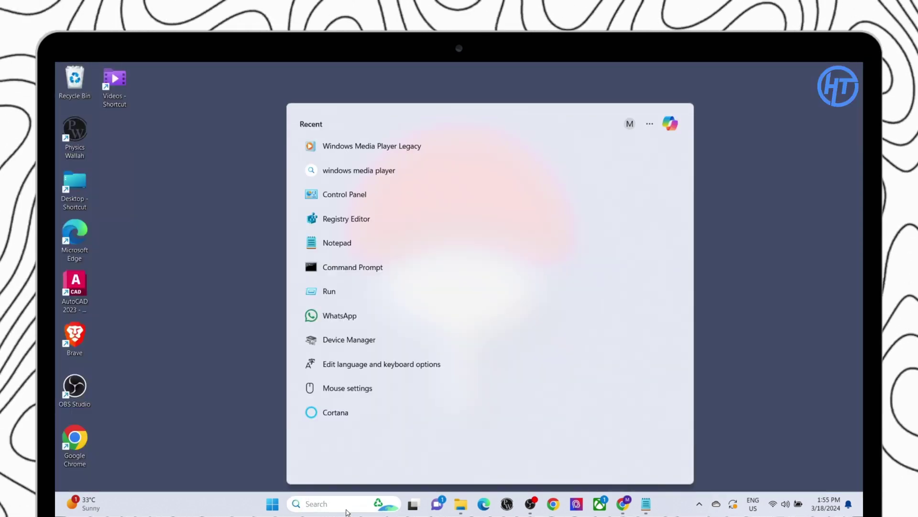
pyautogui.write('reg')
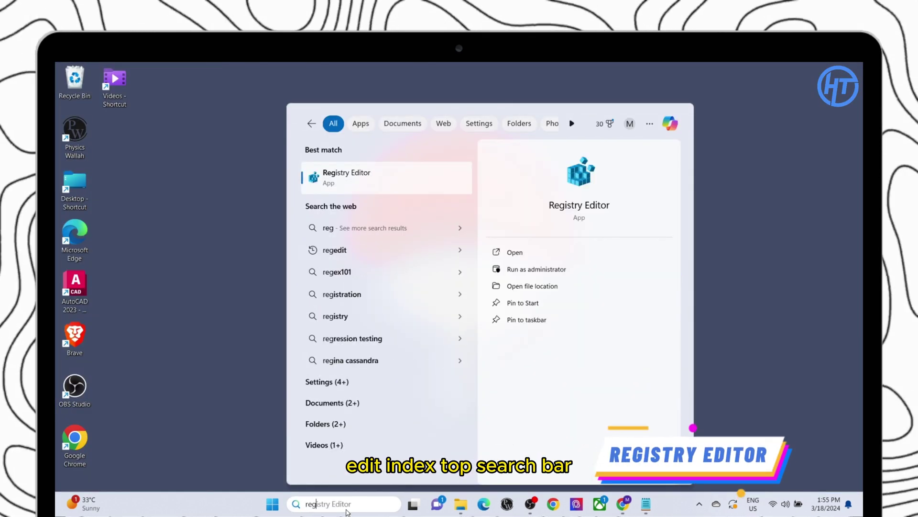
pyautogui.click(574, 252)
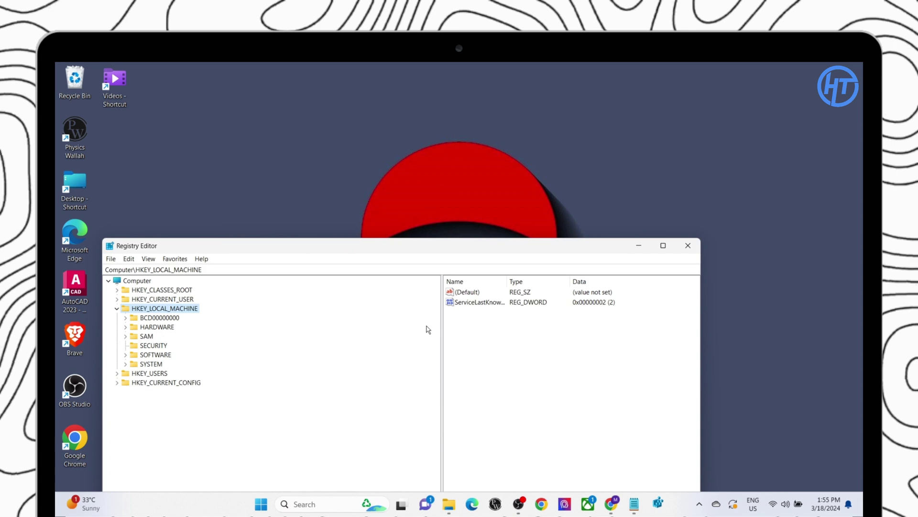
# Copy the Nls\Language registry path from the notes.
pyautogui.moveTo(409, 248); pyautogui.dragTo(443, 165)
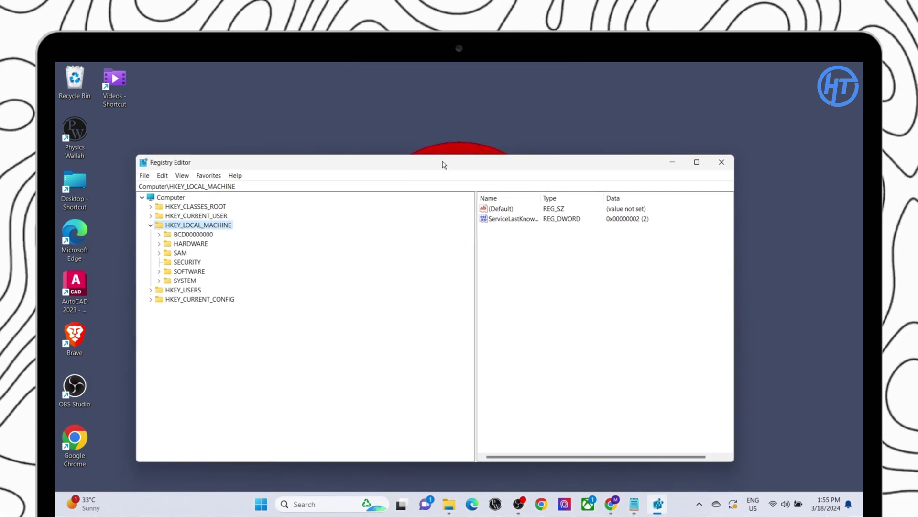
pyautogui.click(632, 505)
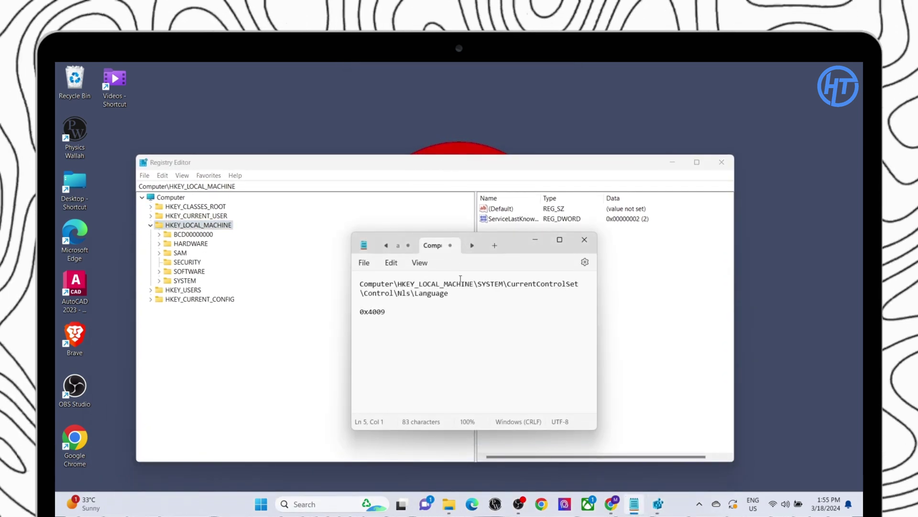
pyautogui.moveTo(469, 294); pyautogui.dragTo(355, 274)
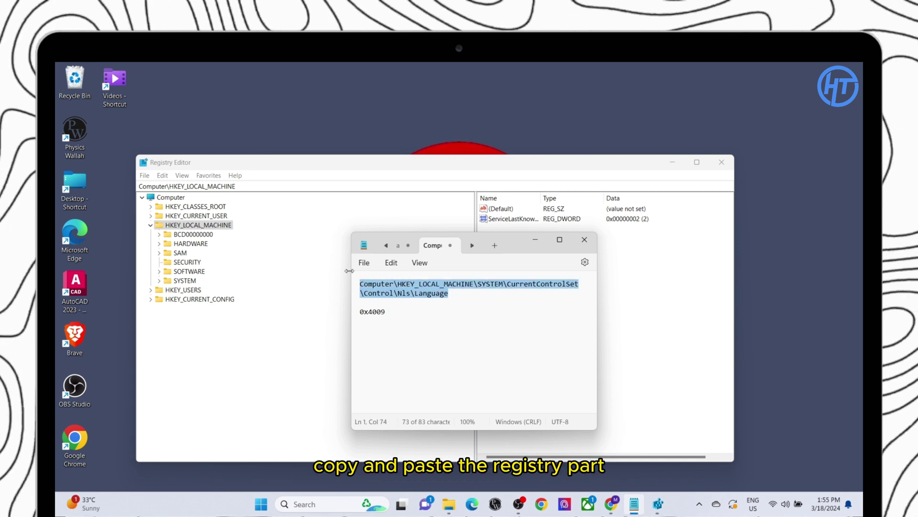
pyautogui.rightClick(361, 285)
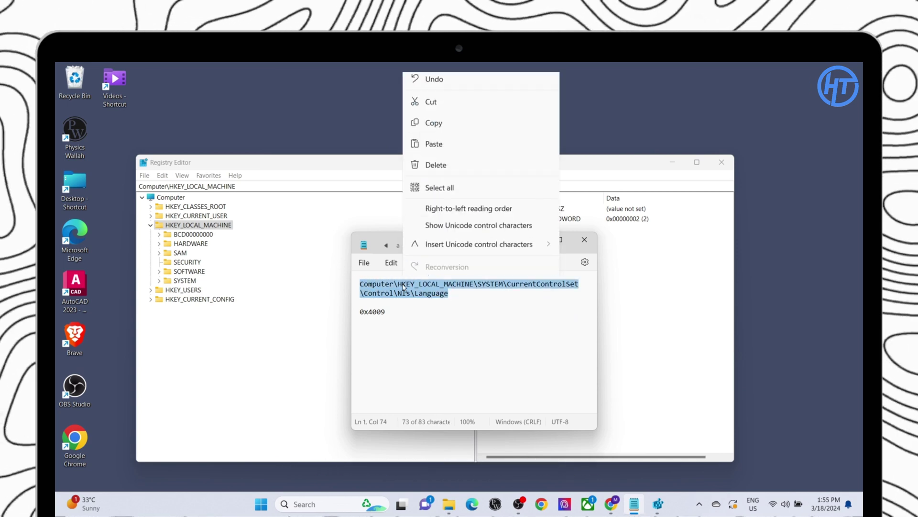
pyautogui.click(436, 124)
# Go to SYSTEM\CurrentControlSet\Control\Nls\Language by pasting the path into the address bar.
pyautogui.click(502, 231)
pyautogui.click(219, 186)
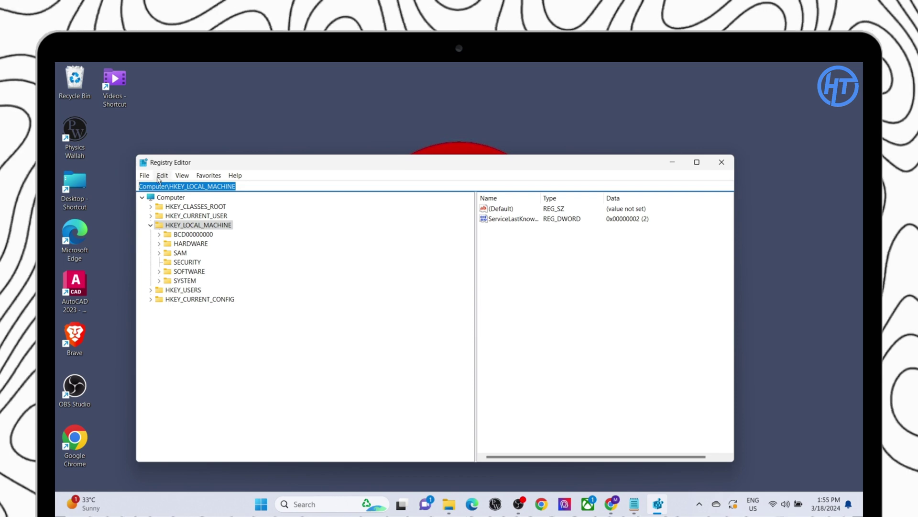
pyautogui.rightClick(161, 186)
pyautogui.click(207, 228)
pyautogui.press('Return')
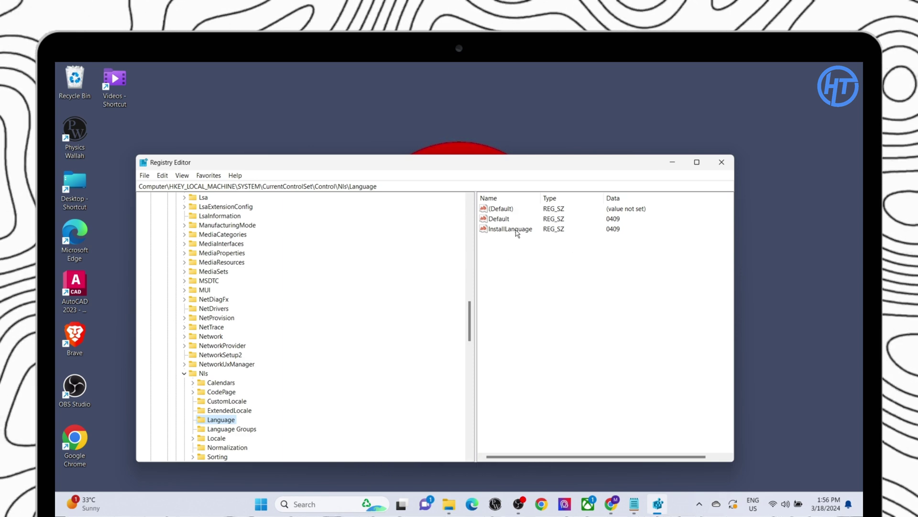
# Open the InstallLanguage value and copy 0x4009 from the notes.
pyautogui.doubleClick(510, 229)
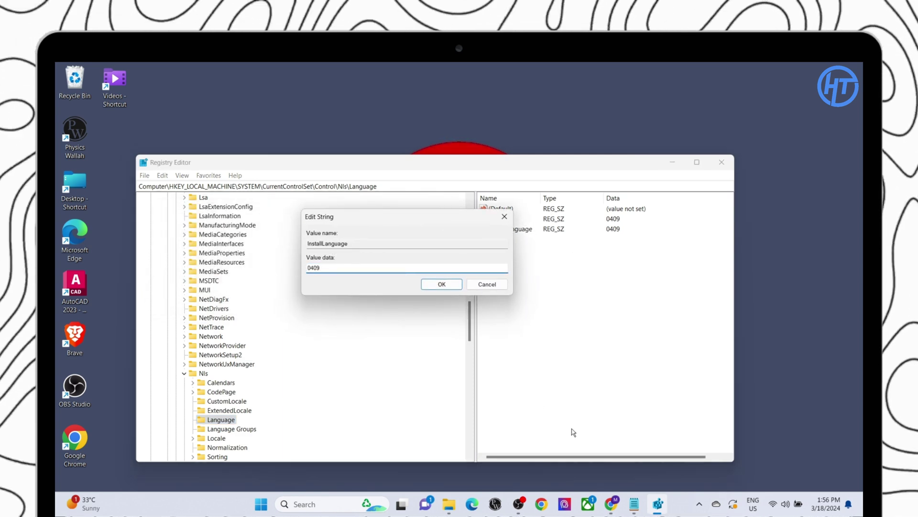
pyautogui.doubleClick(371, 311)
pyautogui.rightClick(372, 310)
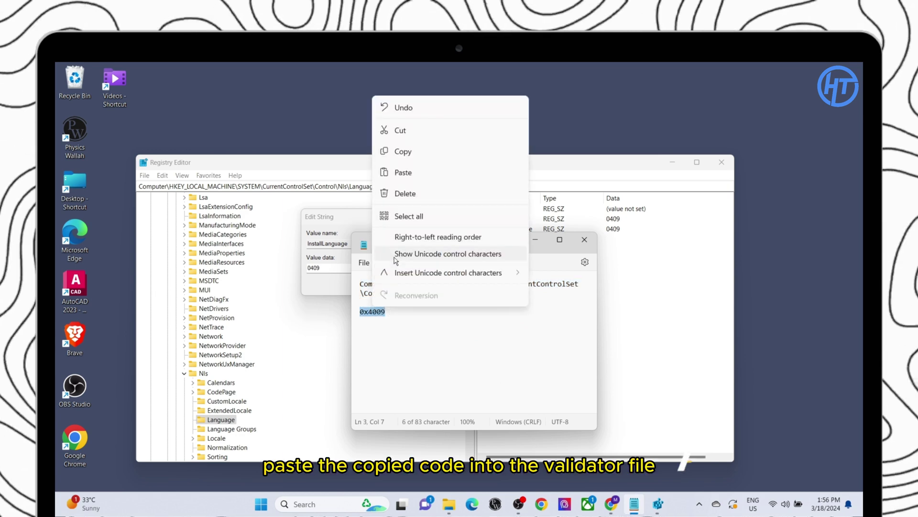
pyautogui.click(402, 151)
# Replace InstallLanguage data 0409 with 0x4009, confirm, and minimize Registry Editor.
pyautogui.doubleClick(315, 268)
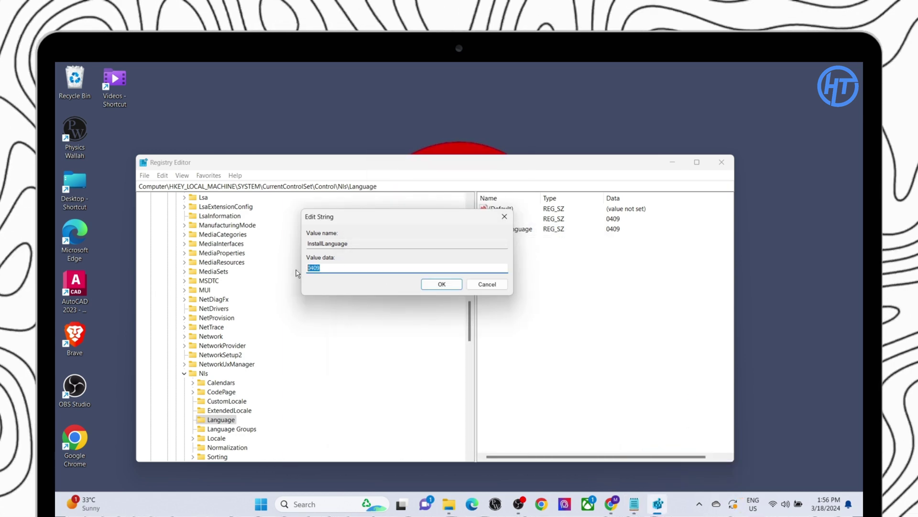
pyautogui.rightClick(316, 267)
pyautogui.click(344, 316)
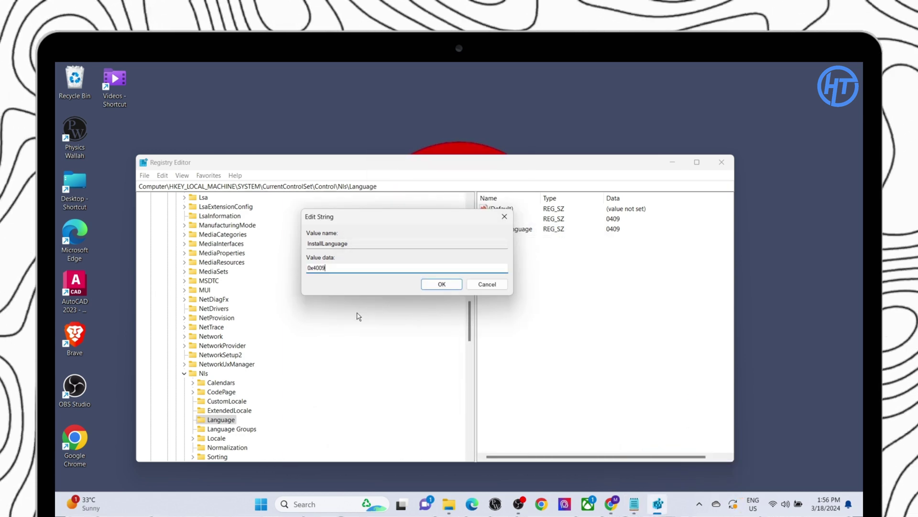
pyautogui.click(440, 284)
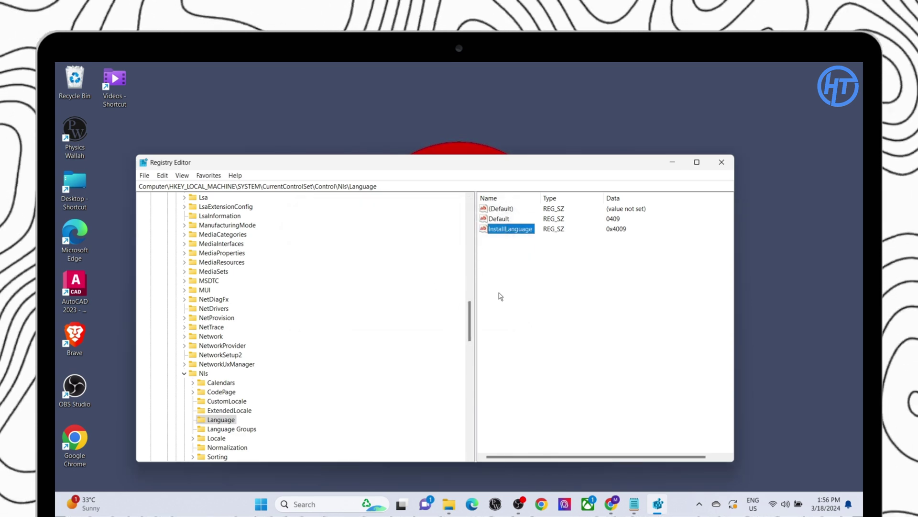
pyautogui.click(673, 162)
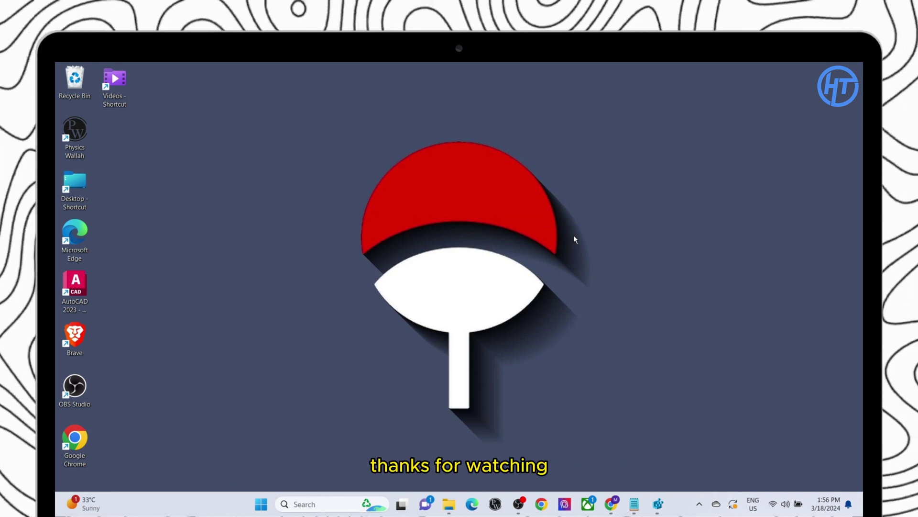